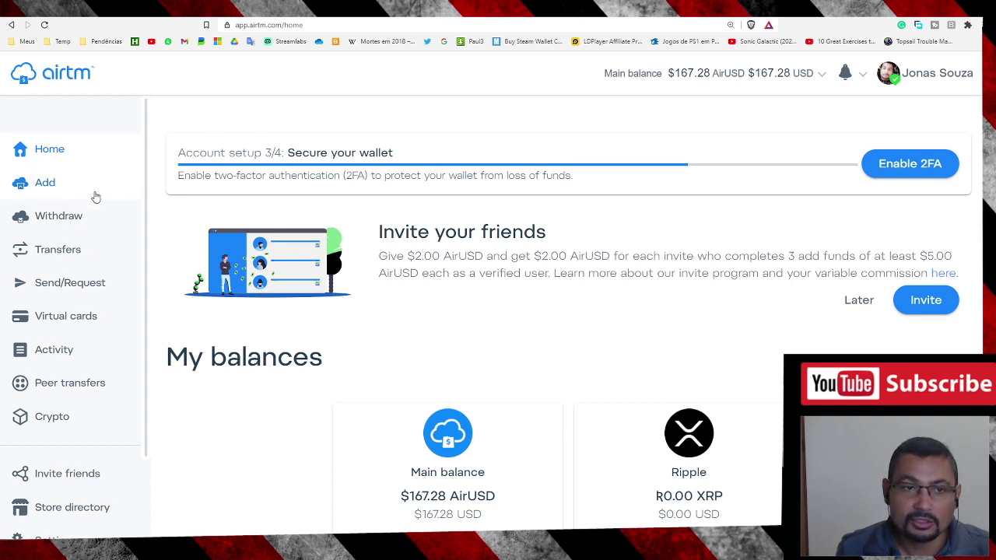
# Start a withdrawal, list all payment methods, and search for 'bitc'.
pyautogui.click(66, 224)
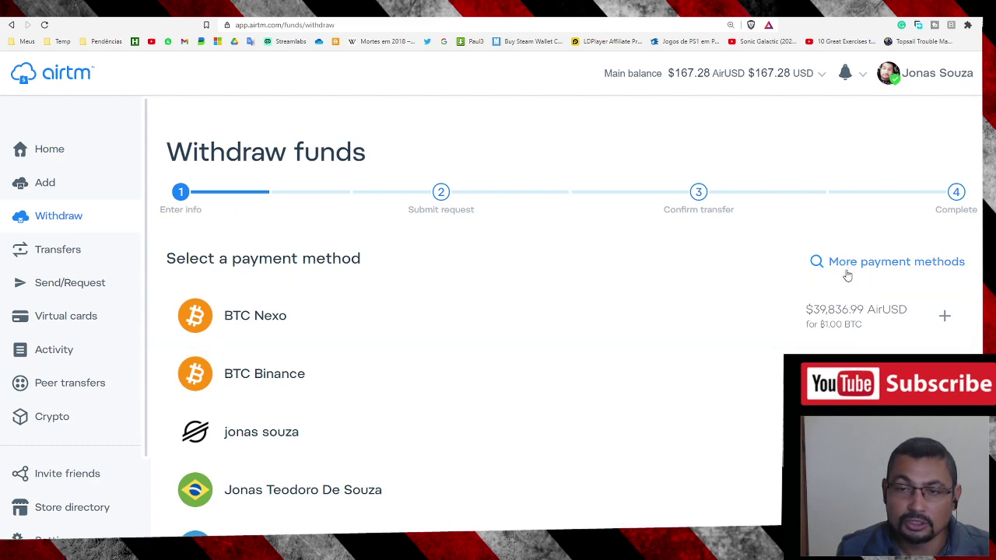
pyautogui.click(882, 269)
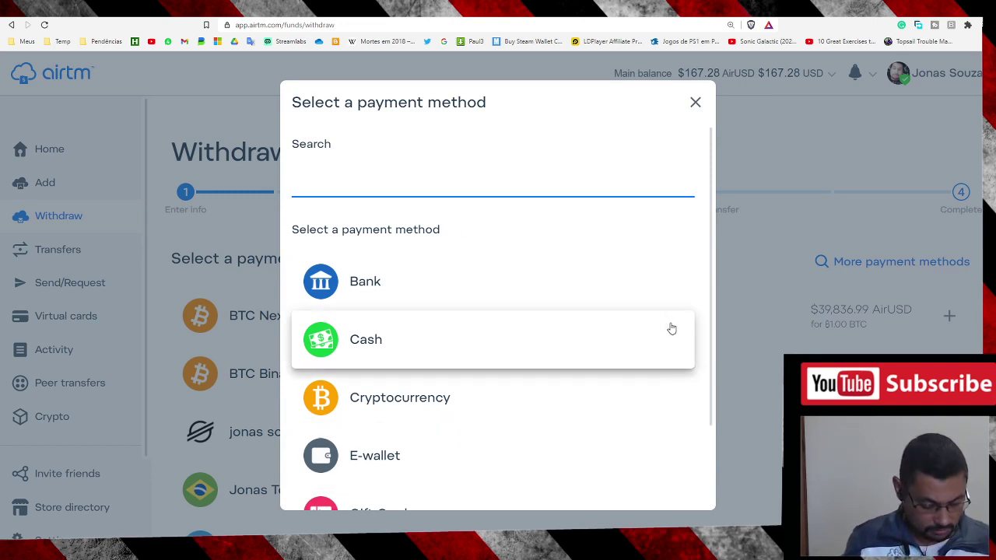
pyautogui.write('bit')
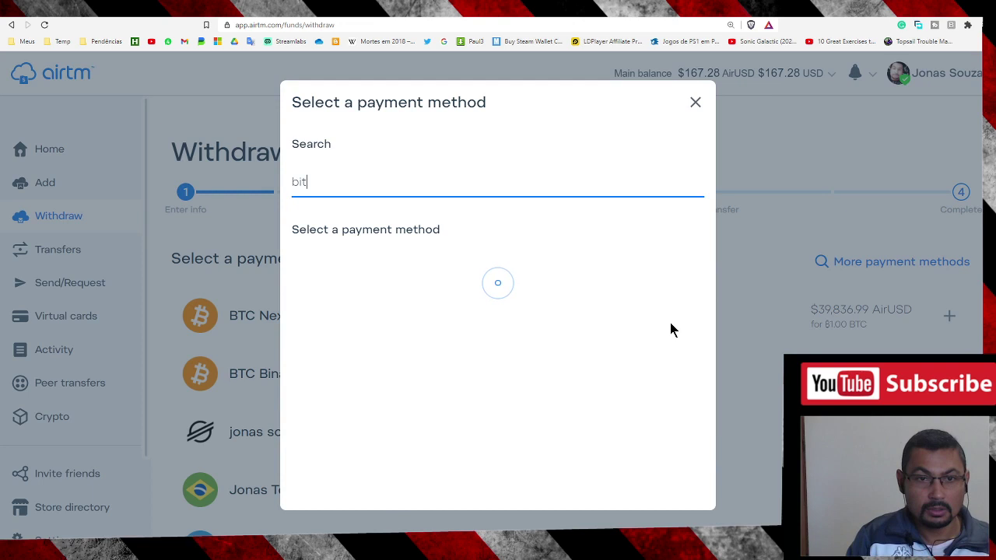
pyautogui.write('c')
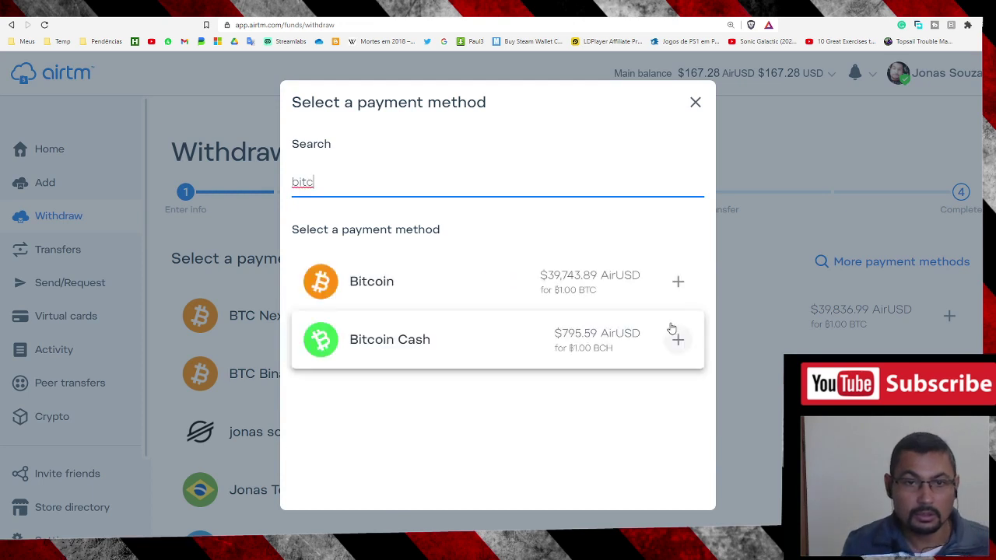
# Pick Bitcoin as the withdrawal method and change the funds to send from $100.00 to $167.28.
pyautogui.click(414, 289)
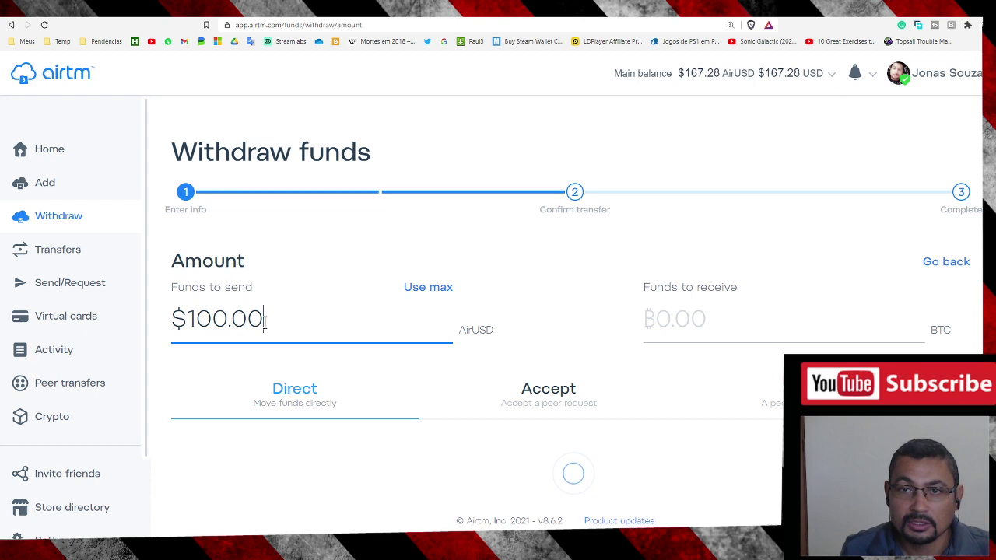
pyautogui.moveTo(269, 322); pyautogui.dragTo(155, 319)
pyautogui.write('167')
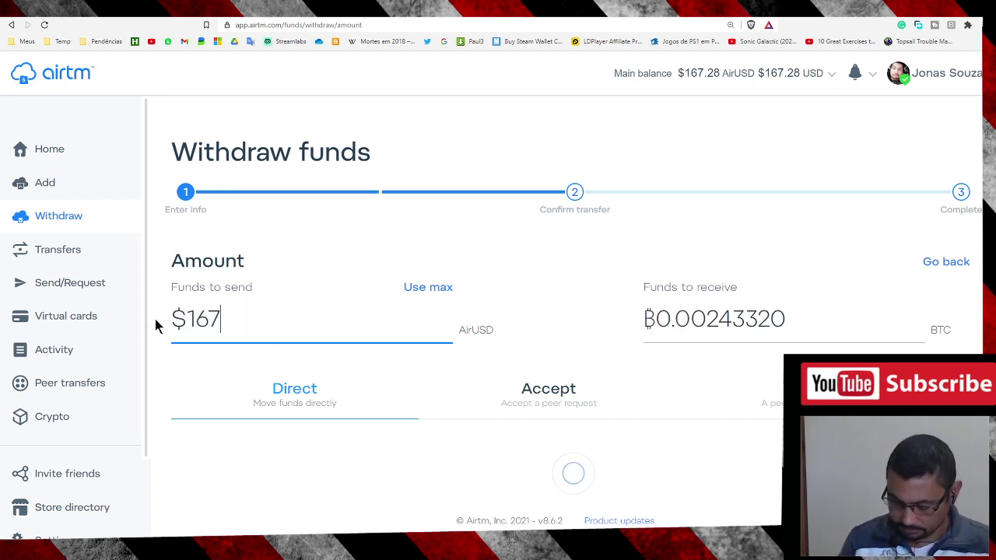
pyautogui.write('.28')
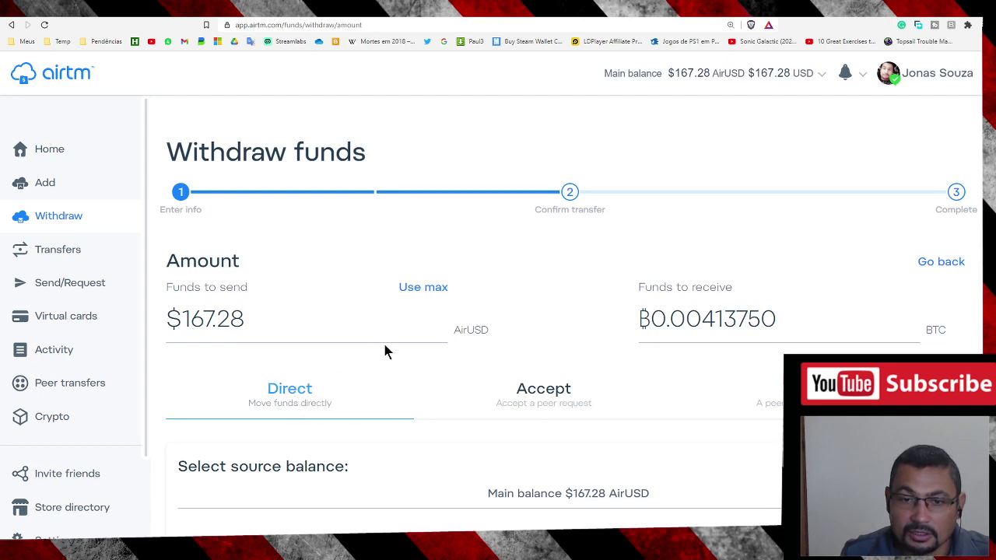
# Review the exchange rate and fees, then continue to the Bitcoin destination confirmation.
pyautogui.scroll(-1, 385, 352)
pyautogui.scroll(-3, 382, 347)
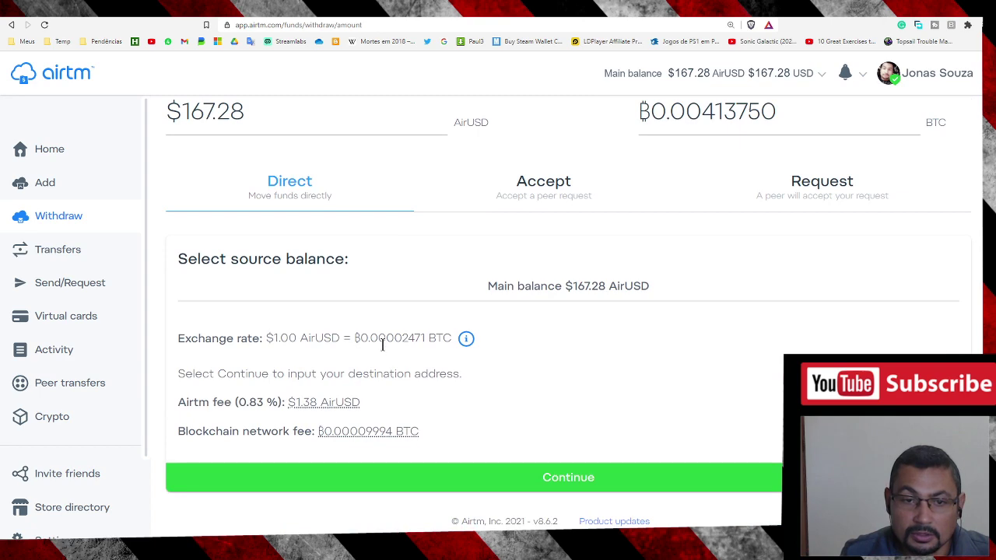
pyautogui.scroll(4, 383, 345)
pyautogui.scroll(-3, 382, 345)
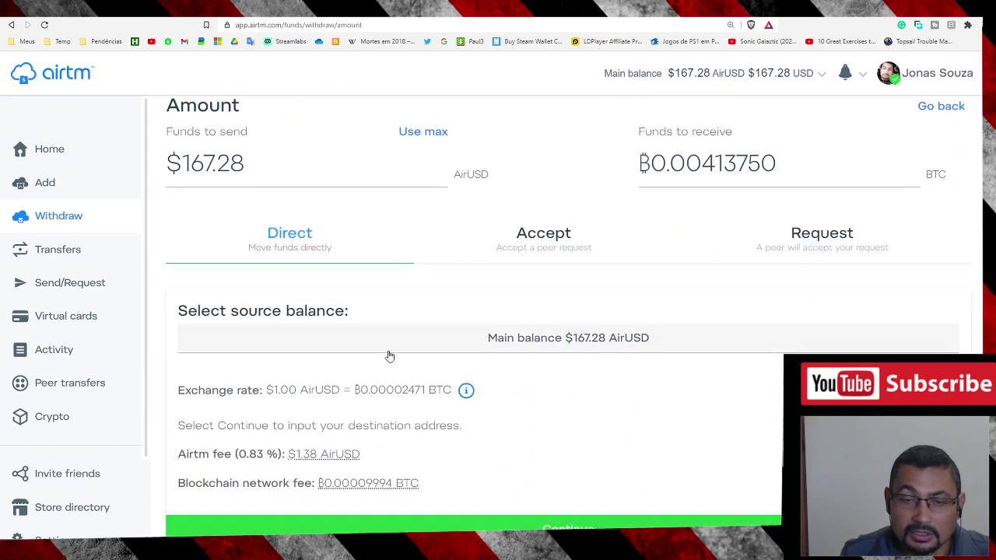
pyautogui.scroll(-1, 478, 355)
pyautogui.click(551, 478)
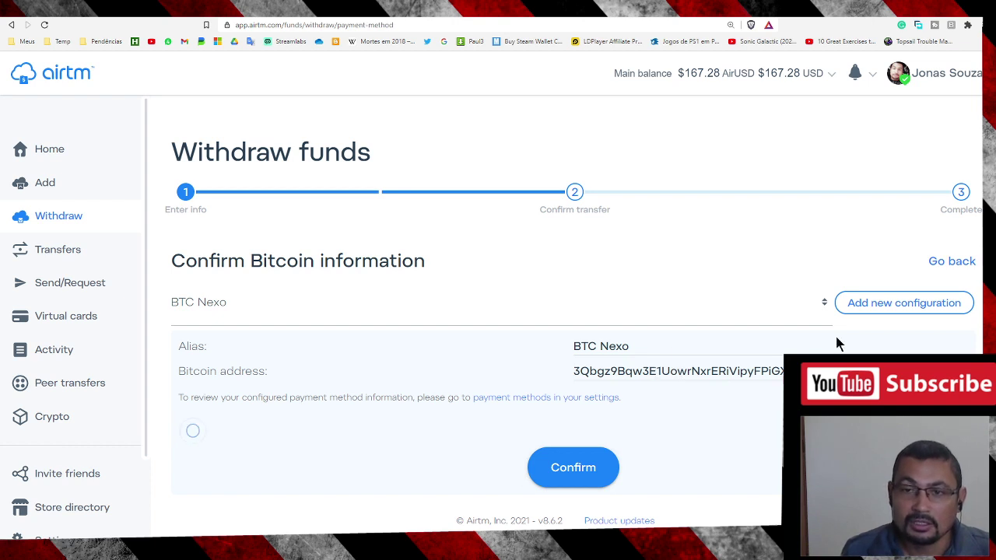
# Start a new Bitcoin address configuration, entering sample alias text and then clearing it.
pyautogui.click(902, 304)
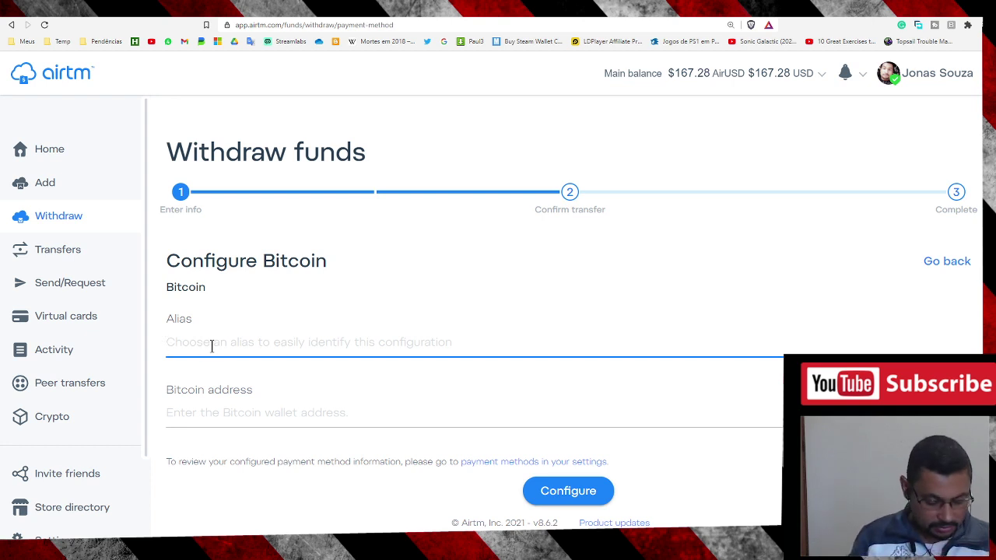
pyautogui.write('nexto ')
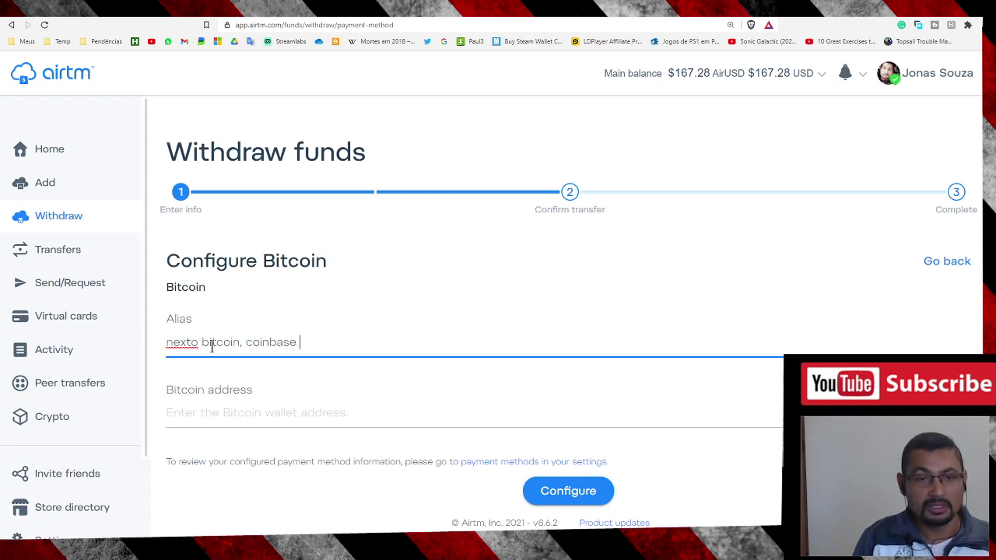
pyautogui.write('bit')
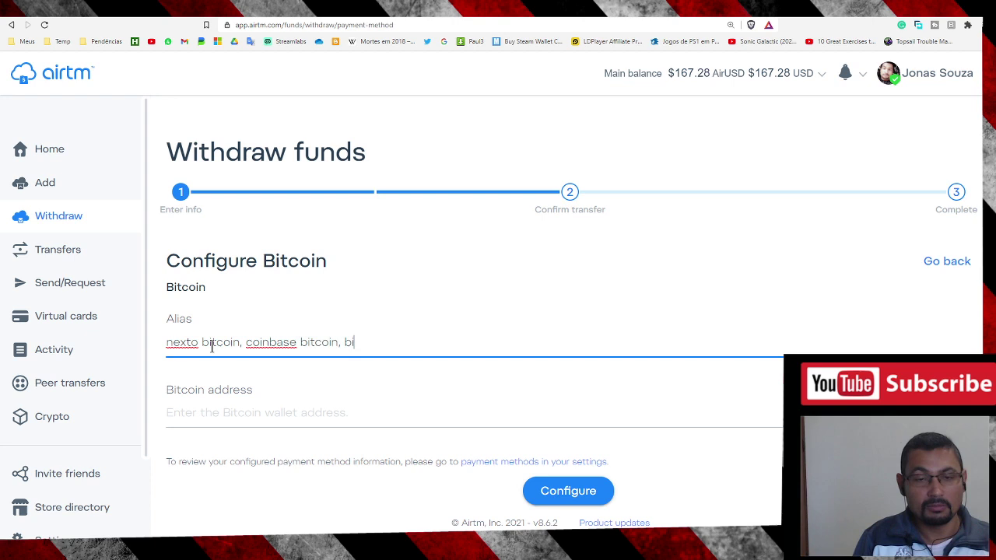
pyautogui.write('coin, coinbase bitcoin, binance')
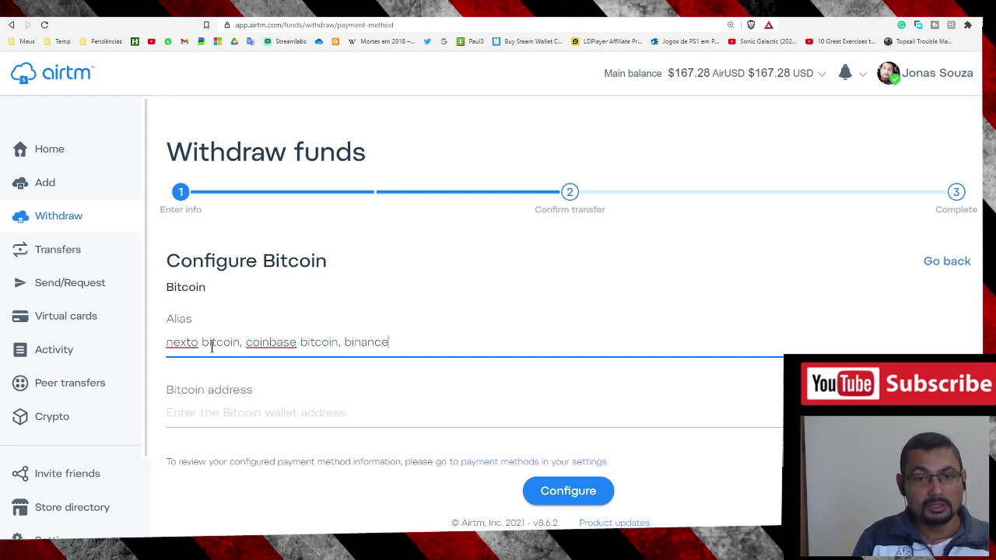
pyautogui.write(' bitcoin')
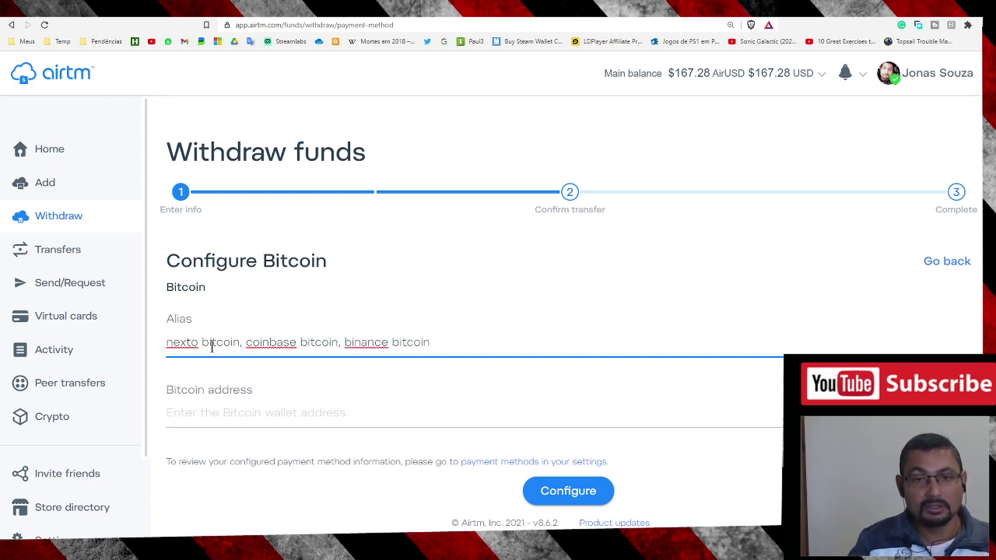
pyautogui.hotkey('ctrl', 'shift', 'Left')
pyautogui.hotkey('ctrl', 'shift', 'Left')
pyautogui.hotkey('ctrl', 'shift', 'Left')
pyautogui.hotkey('ctrl', 'shift', 'Left')
pyautogui.hotkey('ctrl', 'shift', 'Left')
pyautogui.hotkey('ctrl', 'shift', 'Left')
pyautogui.hotkey('ctrl', 'shift', 'Left')
pyautogui.hotkey('ctrl', 'shift', 'Left')
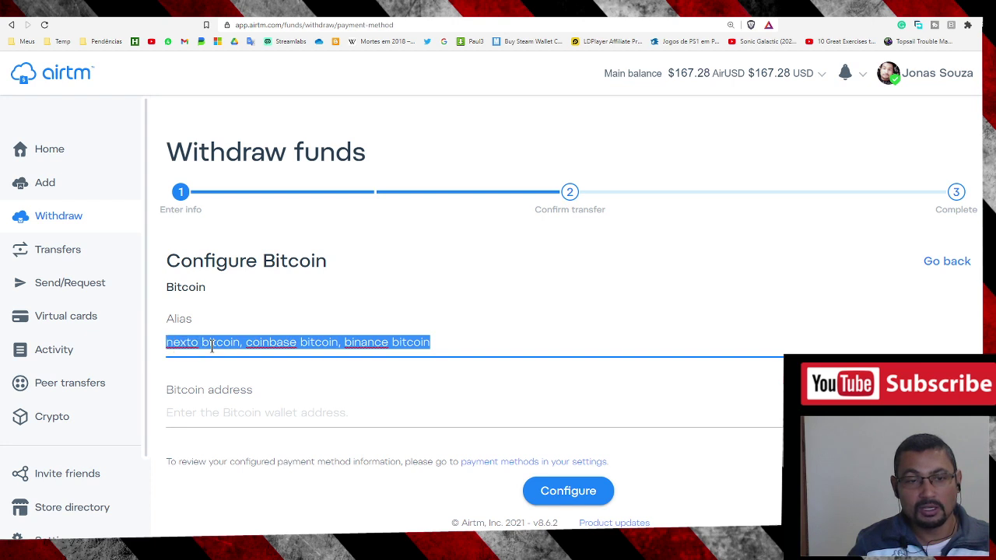
pyautogui.press('BackSpace')
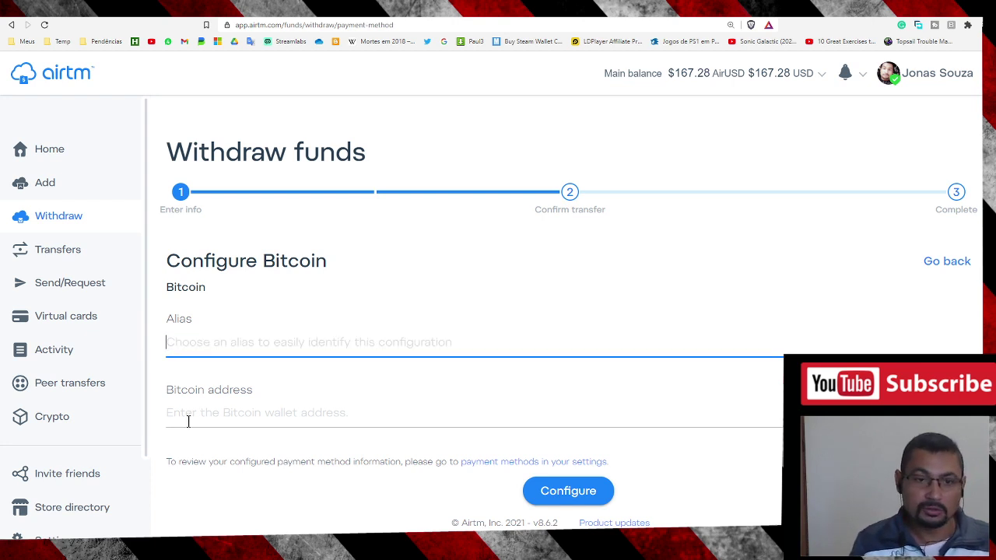
# Paste a wallet address into the Bitcoin address field, then erase it.
pyautogui.click(182, 418)
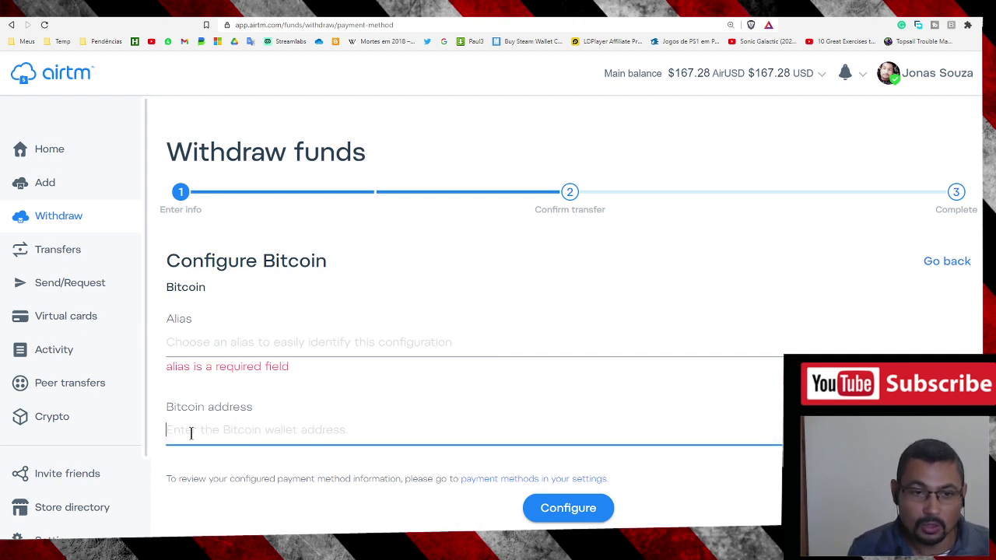
pyautogui.write('2GS84599VK5700425')
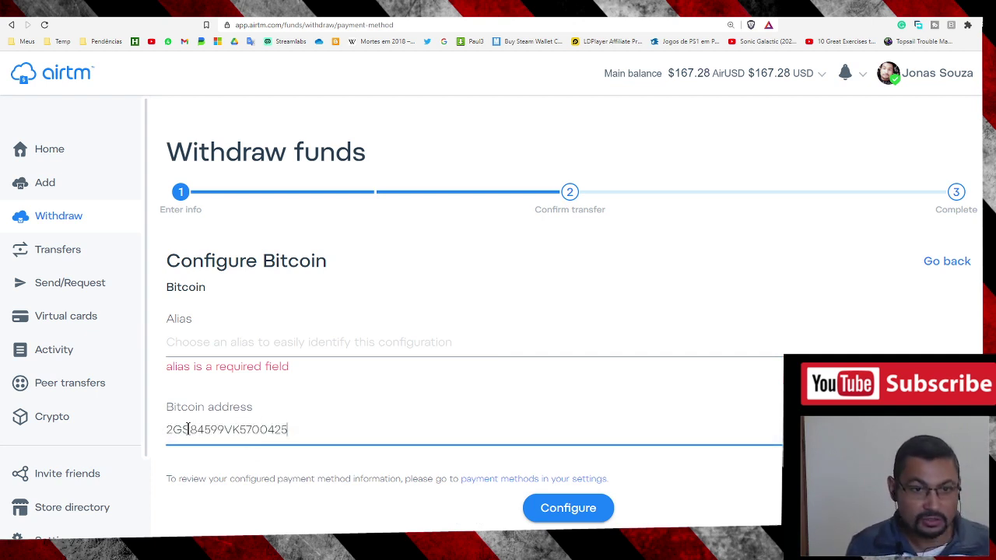
pyautogui.moveTo(293, 432); pyautogui.dragTo(118, 430)
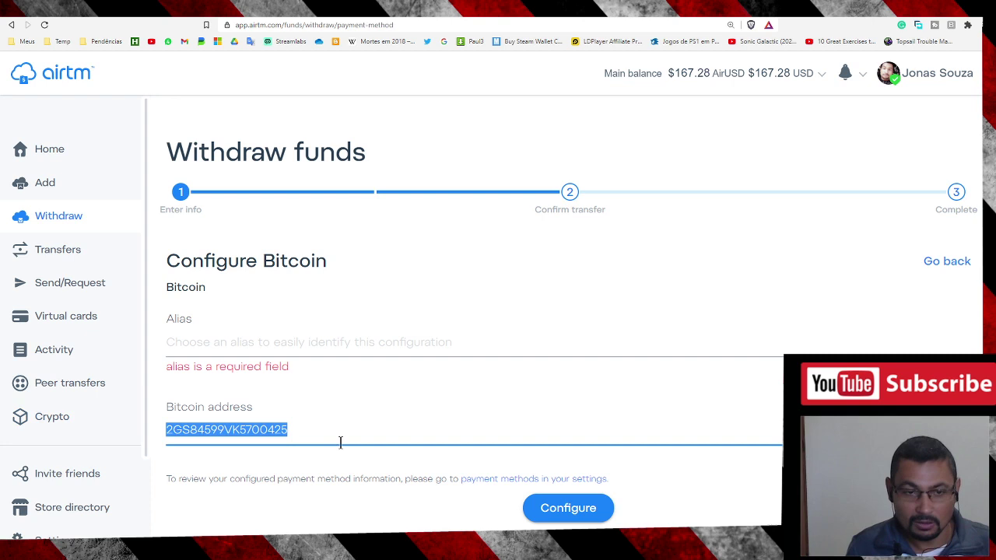
pyautogui.press('BackSpace')
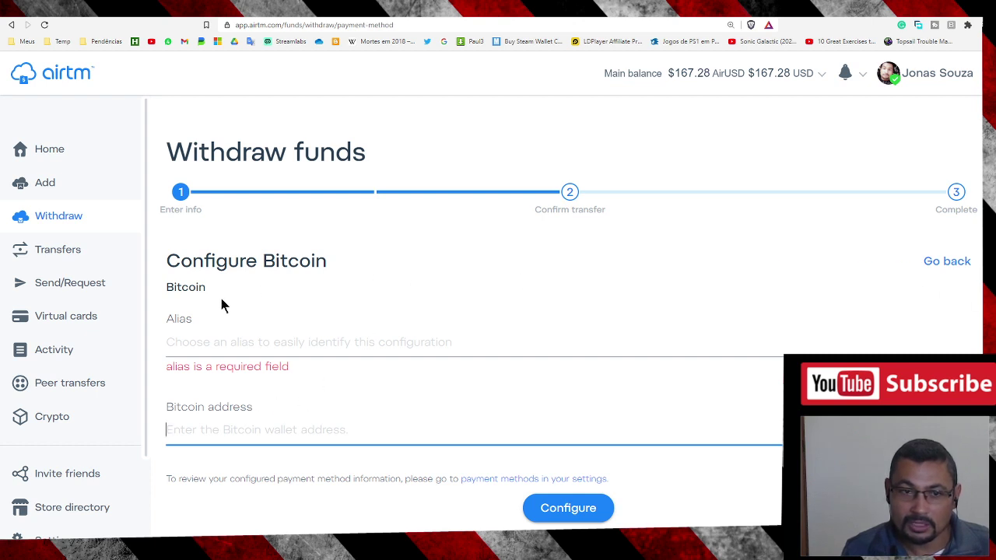
# Abandon the new address form and continue to confirming the saved BTC Nexo address.
pyautogui.click(947, 263)
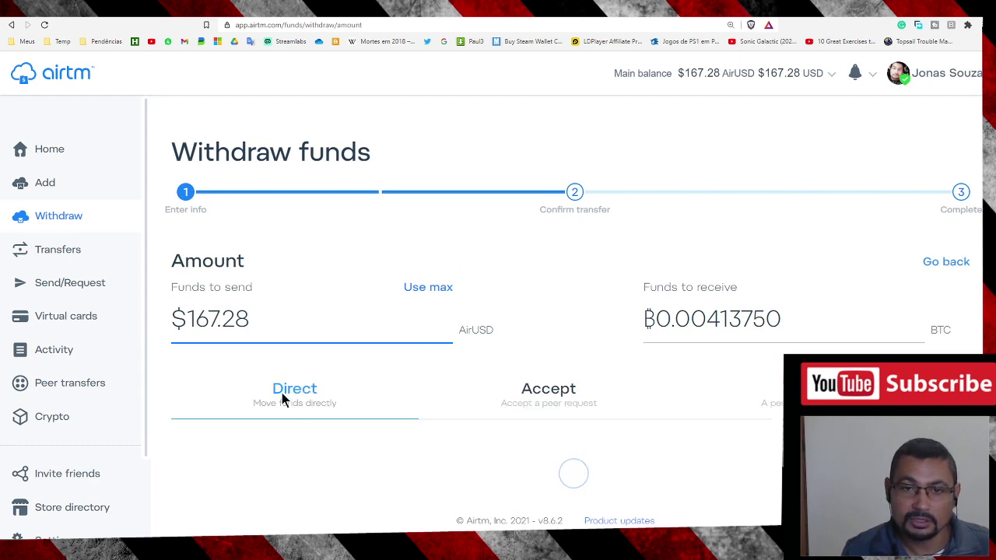
pyautogui.scroll(-3, 521, 268)
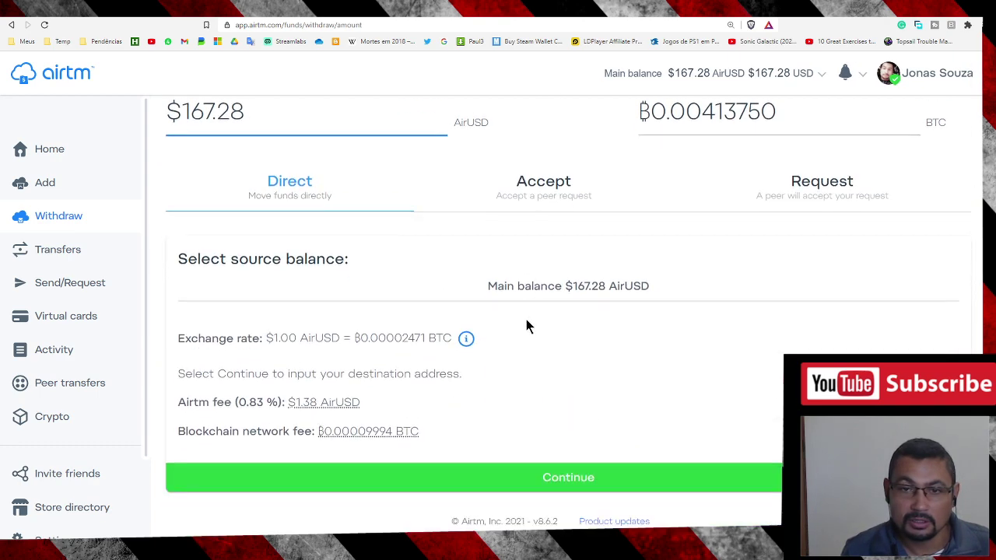
pyautogui.click(568, 478)
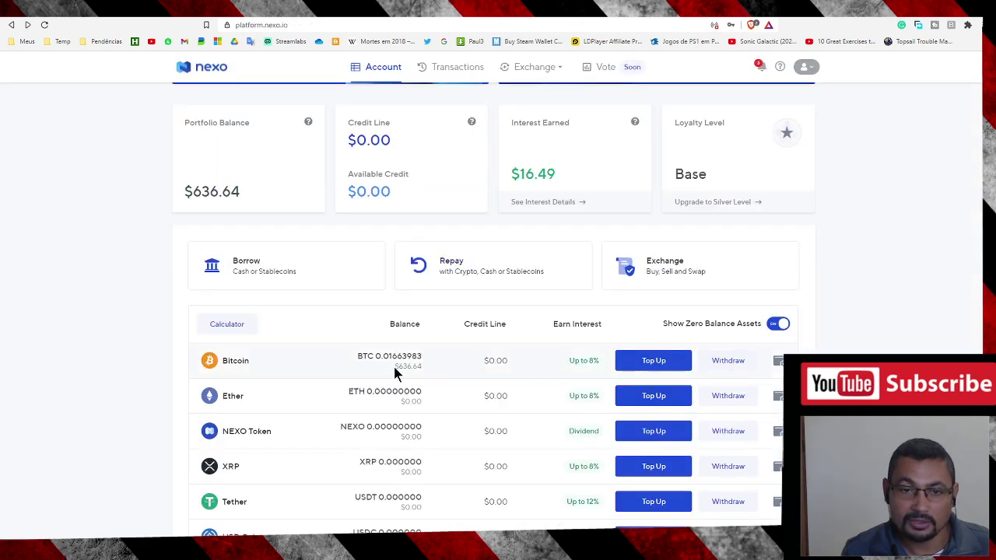
pyautogui.click(651, 360)
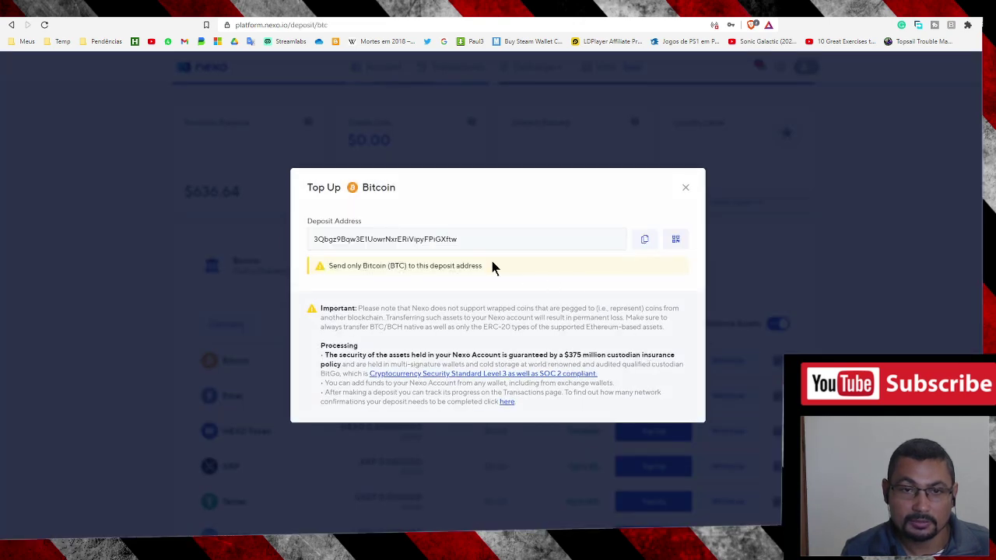
pyautogui.click(688, 190)
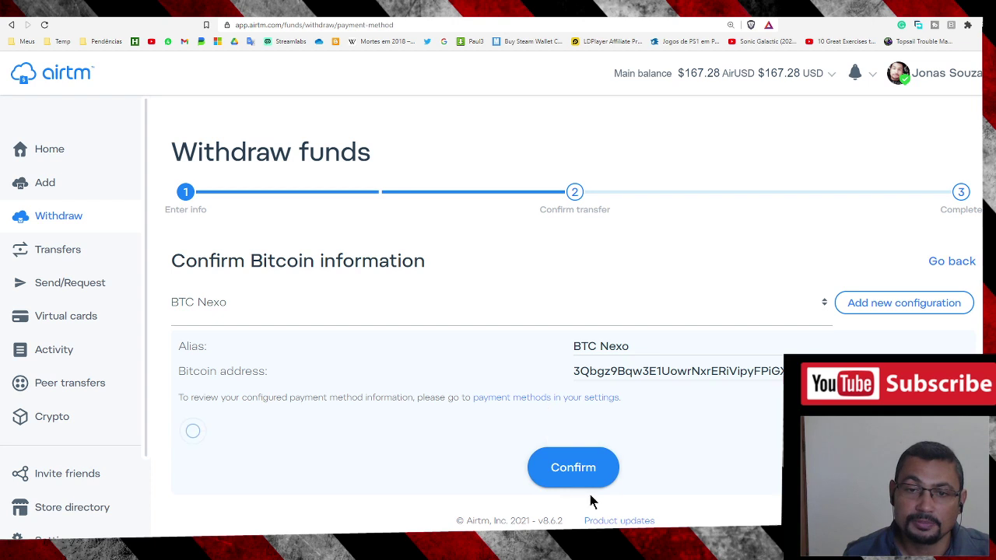
# Confirm the $167.28 withdrawal to the saved BTC Nexo address.
pyautogui.click(572, 468)
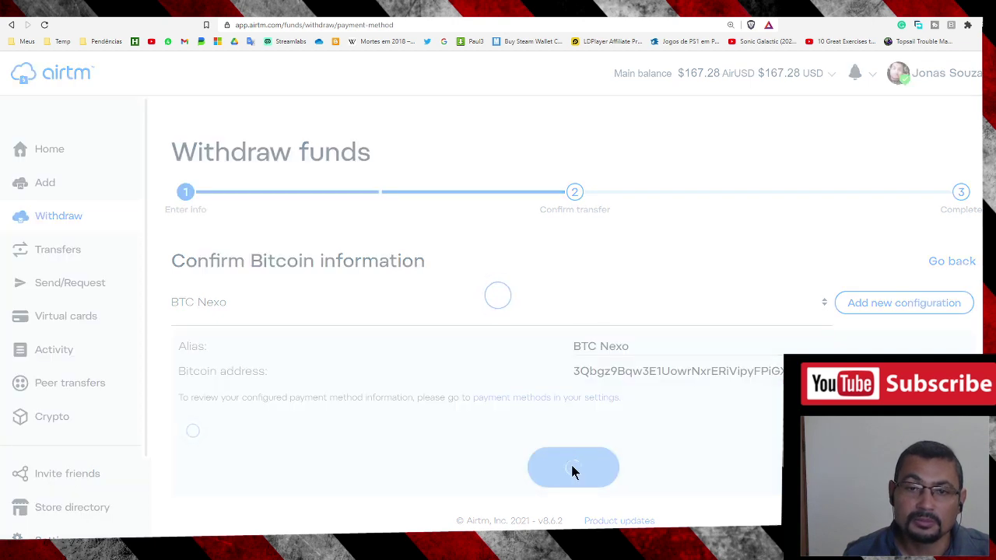